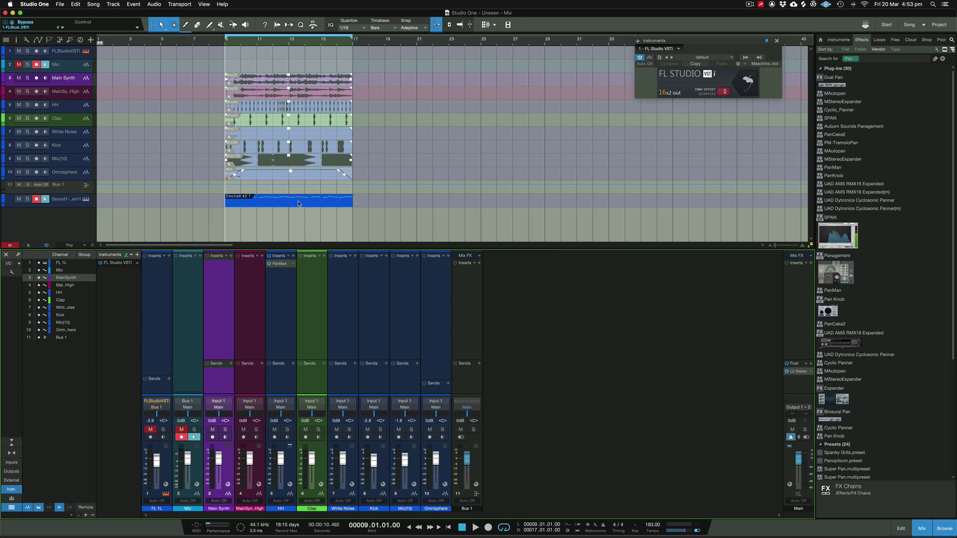
Step: Select the Sound1 instrument track, the last track in the song 'Unseen'
{"action": "left_click", "coordinate": [69, 200]}
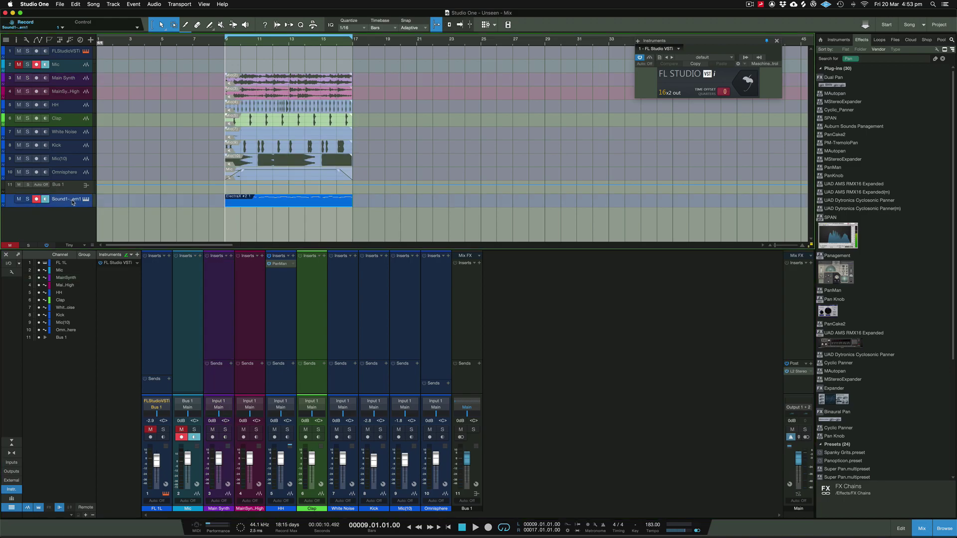
Step: Open Sound1's ElectraX MIDI part in the note editor, then switch back to the mixer with F3
{"action": "double_click", "coordinate": [293, 202]}
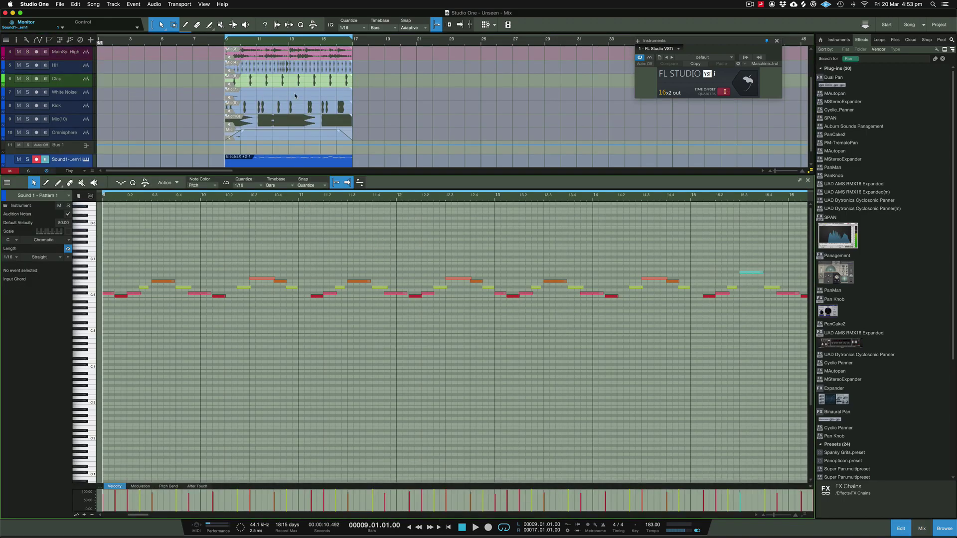
{"action": "key", "text": "F3"}
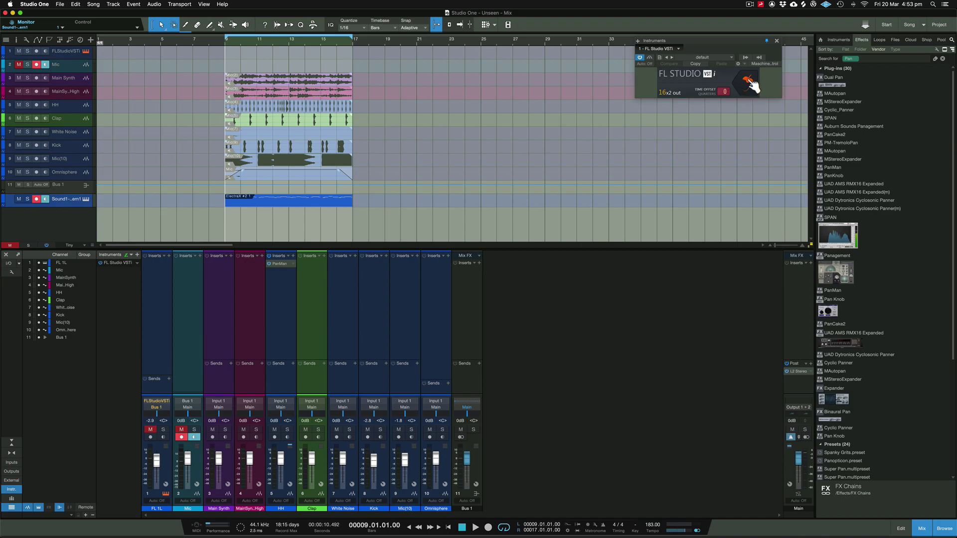
Step: Colour the FLStudioVSTi track light grey and reopen its FL Studio plugin panel
{"action": "left_click", "coordinate": [70, 53]}
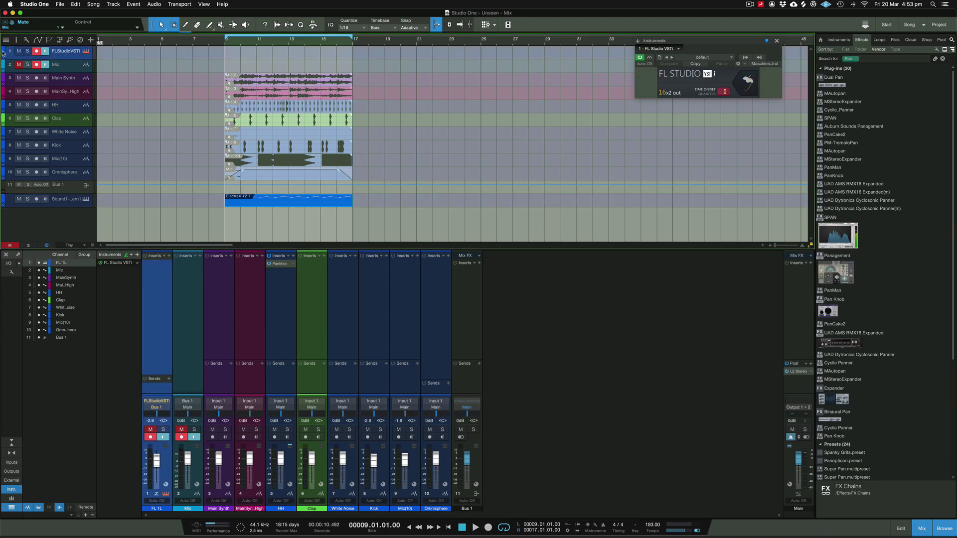
{"action": "left_click", "coordinate": [3, 53]}
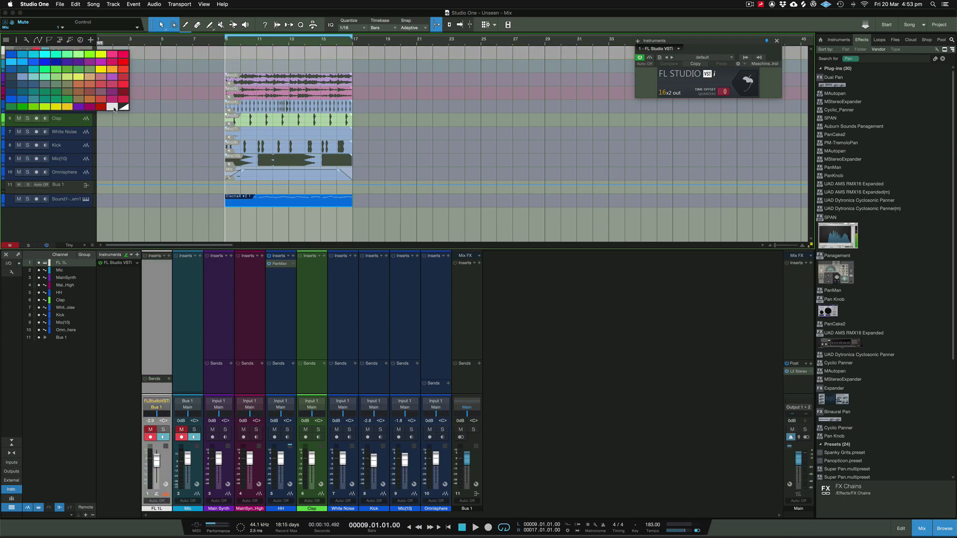
{"action": "left_click", "coordinate": [110, 107]}
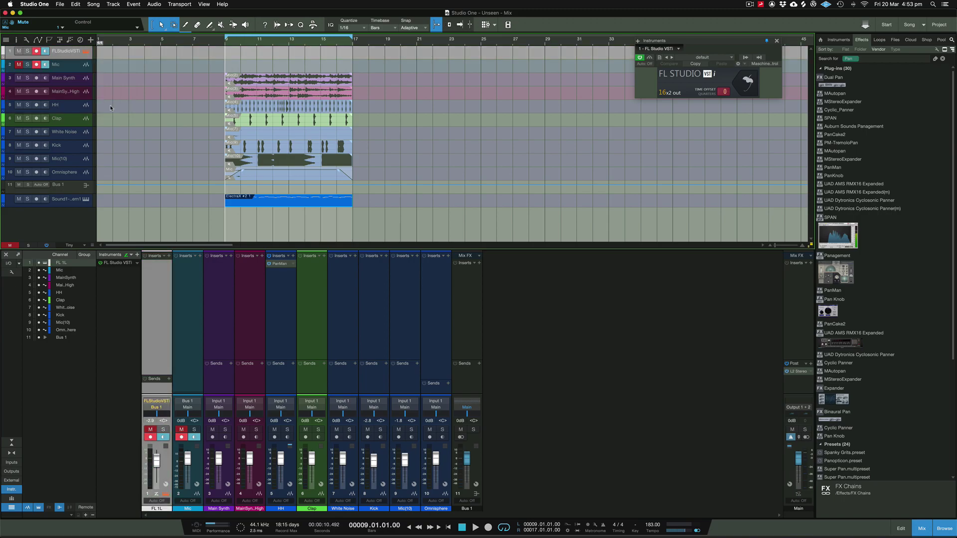
{"action": "left_click", "coordinate": [86, 51]}
{"action": "left_click", "coordinate": [84, 52]}
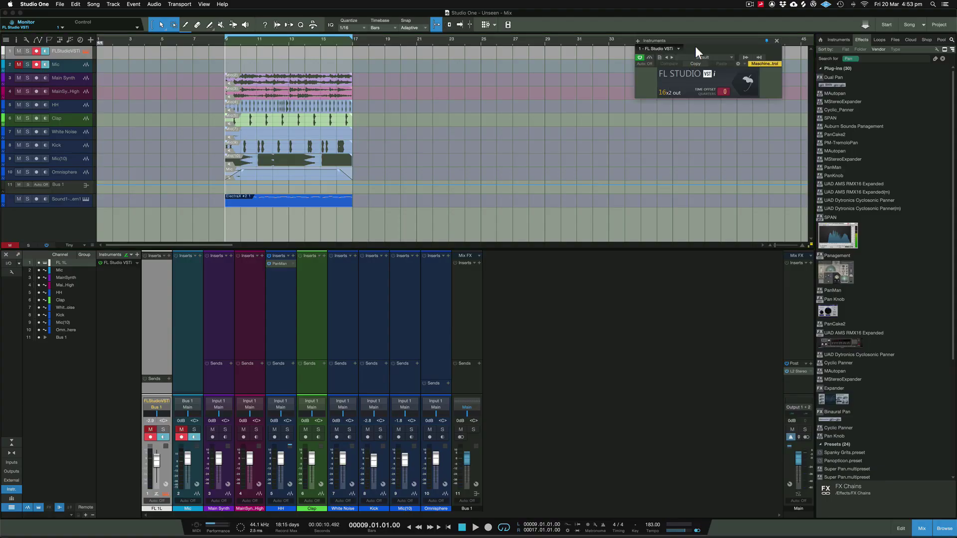
Step: Centre the FL Studio panel, toggle its power off and on, and open the full FL Studio interface
{"action": "left_click_drag", "start_coordinate": [696, 50], "coordinate": [592, 139]}
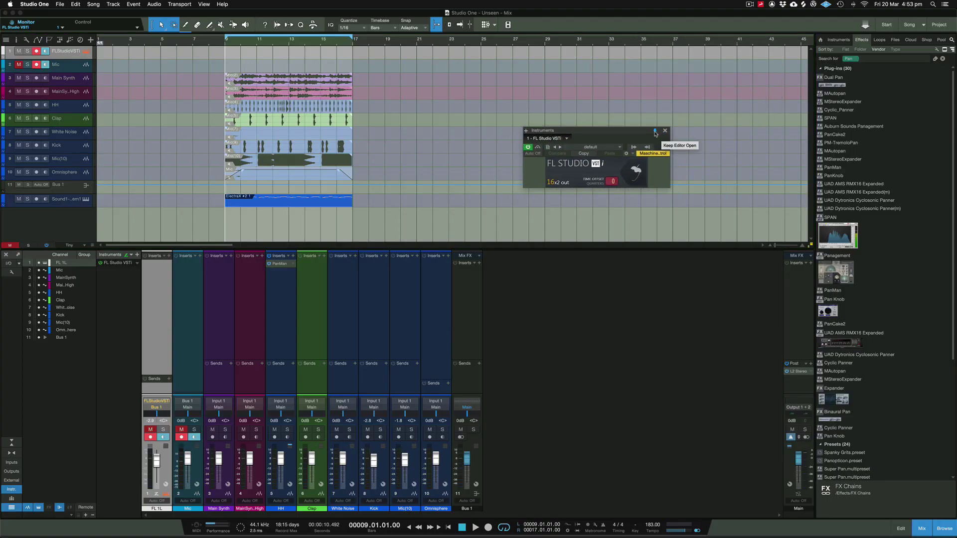
{"action": "left_click", "coordinate": [528, 148]}
{"action": "left_click", "coordinate": [527, 147]}
{"action": "left_click", "coordinate": [642, 175]}
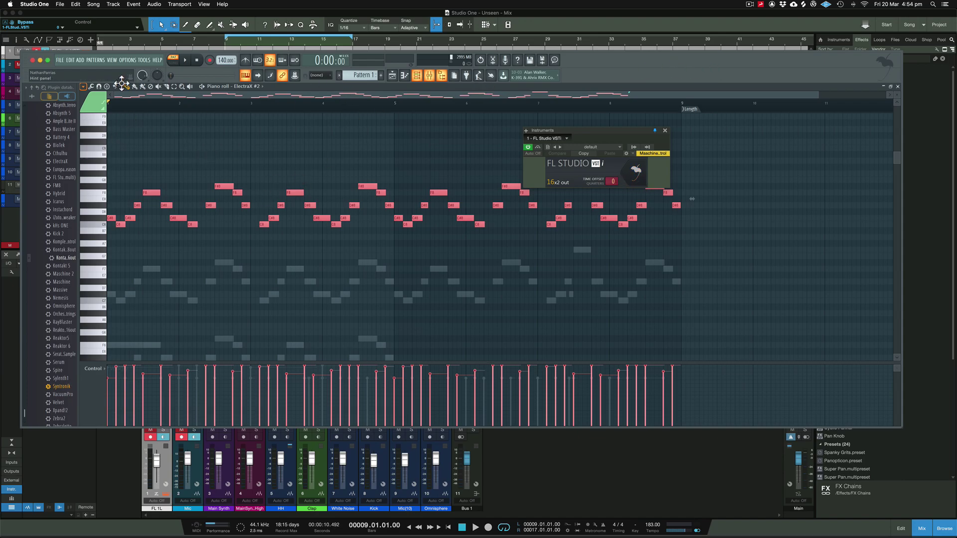
Step: In the channel rack, unmute ElectraX, ElectraX #2, the hi-hat and the remaining drum channels
{"action": "left_click", "coordinate": [59, 60]}
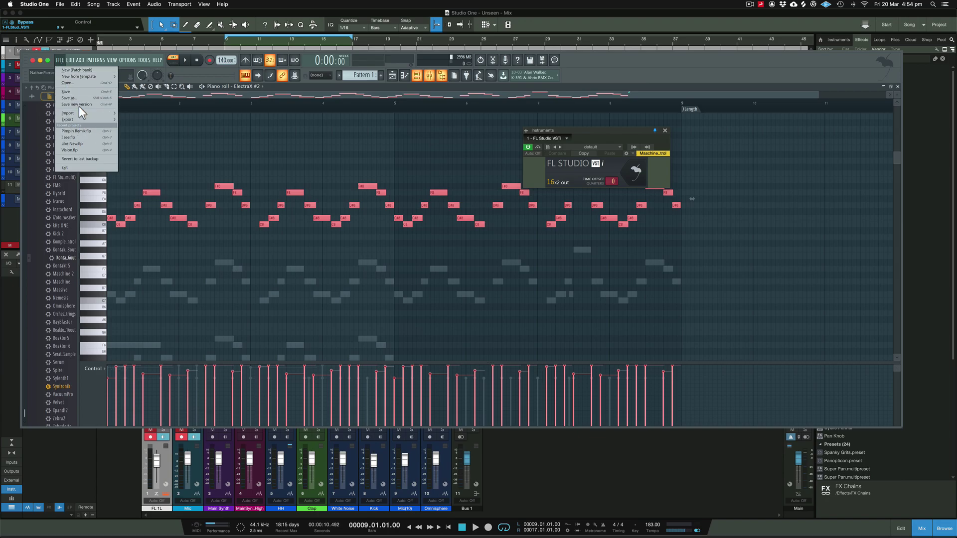
{"action": "left_click", "coordinate": [677, 64]}
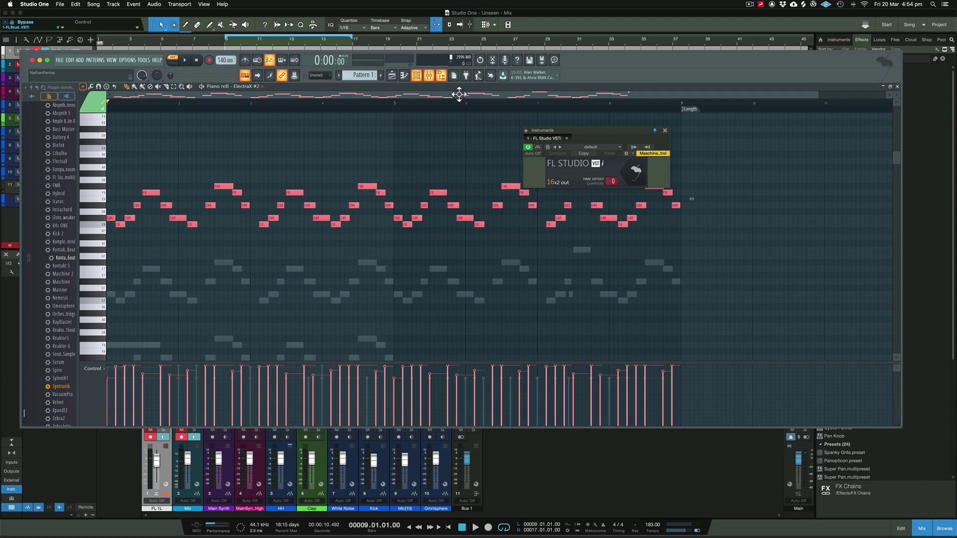
{"action": "left_click", "coordinate": [422, 77]}
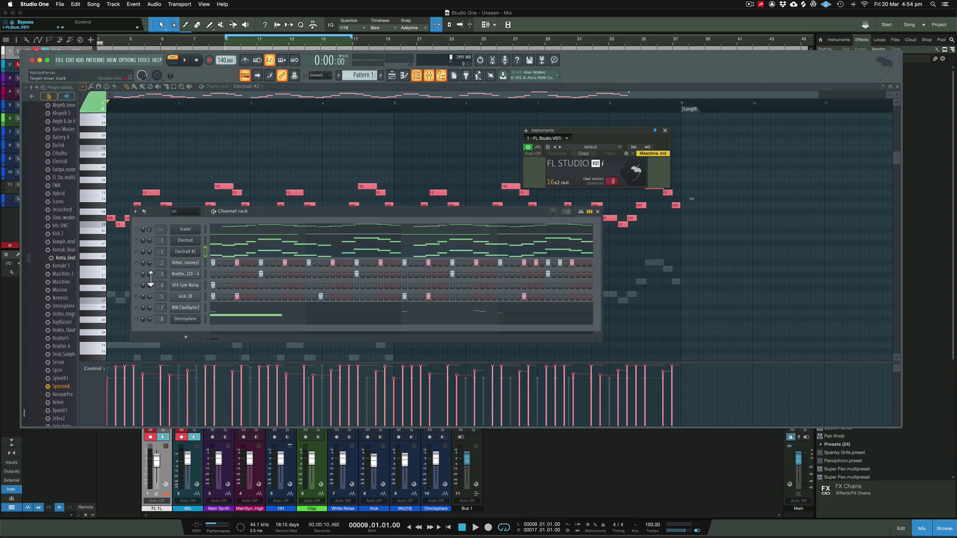
{"action": "left_click_drag", "start_coordinate": [138, 241], "coordinate": [137, 252]}
{"action": "left_click", "coordinate": [137, 263]}
{"action": "left_click_drag", "start_coordinate": [138, 274], "coordinate": [137, 307]}
Step: Close FL Studio, solo the FLStudioVSTi track, play and stop it, then close the plugin panel
{"action": "left_click", "coordinate": [600, 24]}
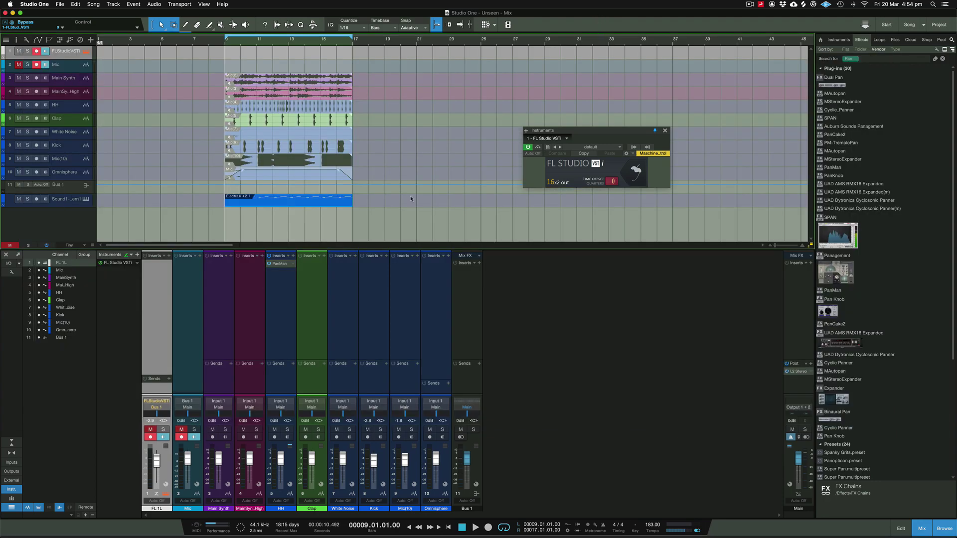
{"action": "key", "text": "f"}
{"action": "left_click", "coordinate": [27, 52]}
{"action": "key", "text": "space"}
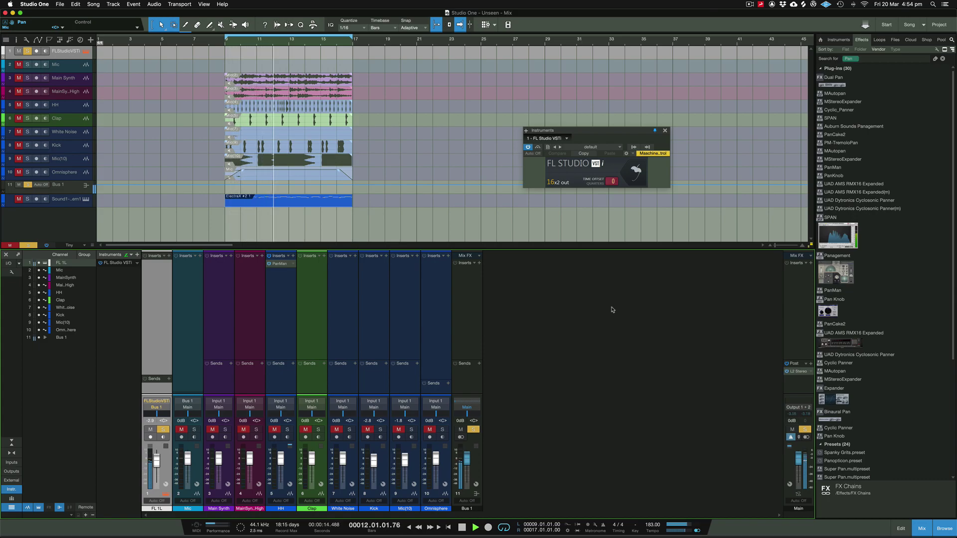
{"action": "key", "text": "space"}
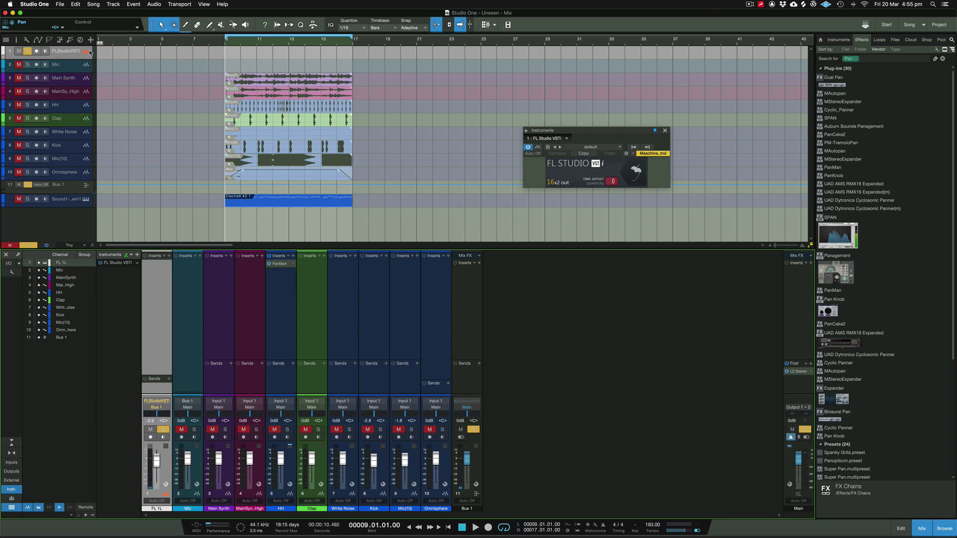
{"action": "left_click", "coordinate": [85, 53]}
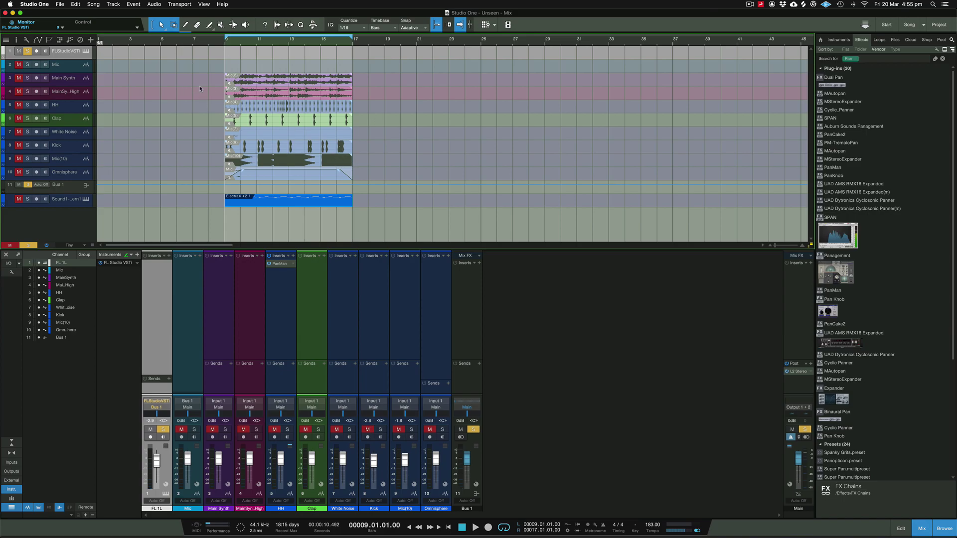
Step: Reopen the full FL Studio window showing the ElectraX channel's piano roll
{"action": "left_click", "coordinate": [85, 51]}
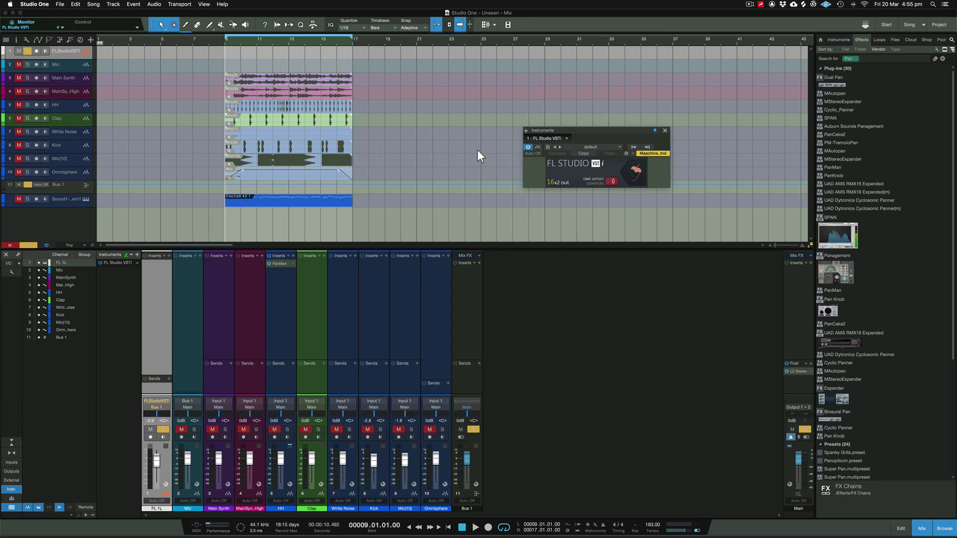
{"action": "left_click", "coordinate": [632, 178]}
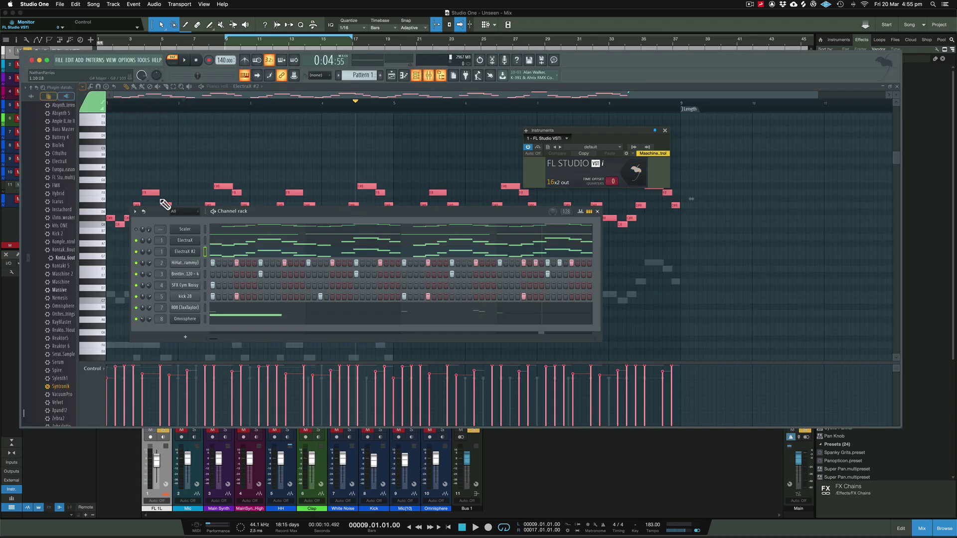
{"action": "left_click", "coordinate": [295, 242]}
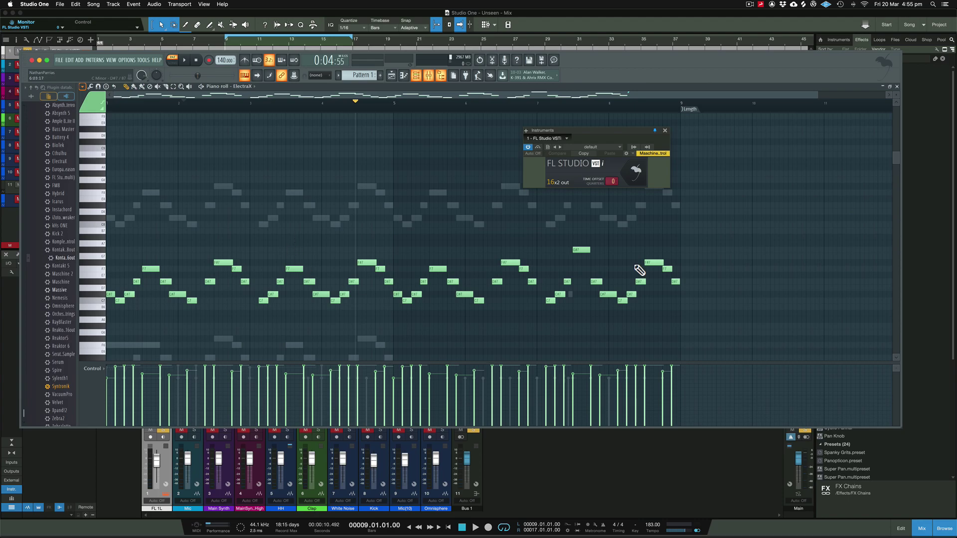
{"action": "left_click", "coordinate": [664, 132]}
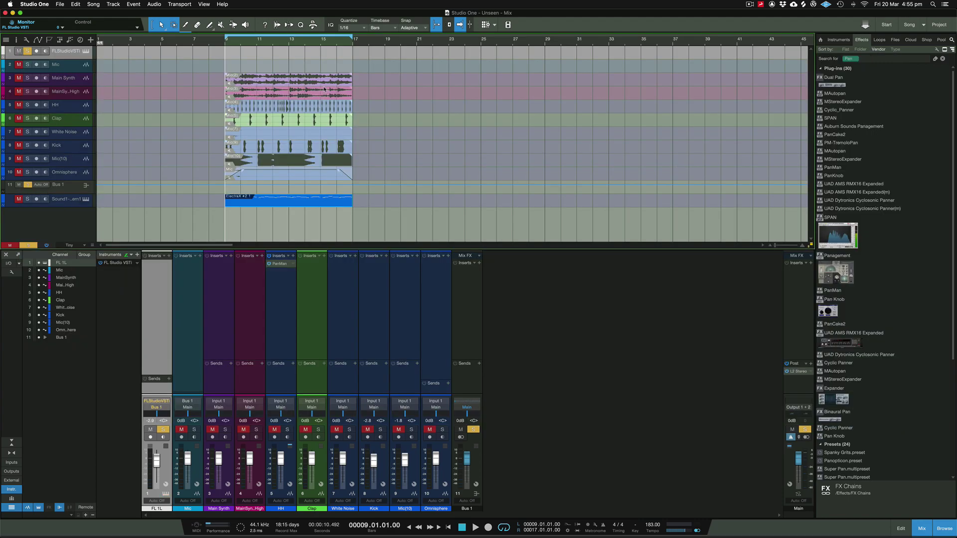
{"action": "left_click", "coordinate": [86, 51]}
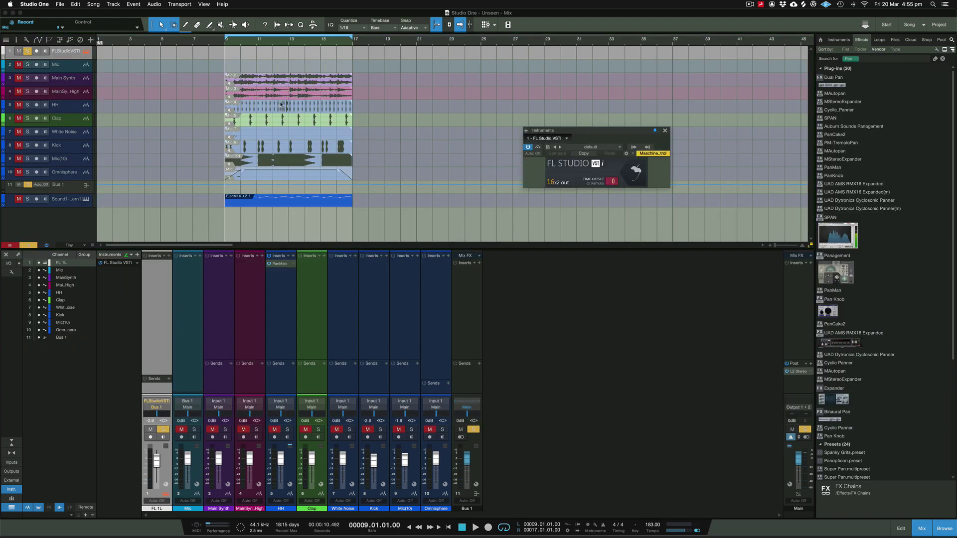
{"action": "left_click", "coordinate": [643, 172]}
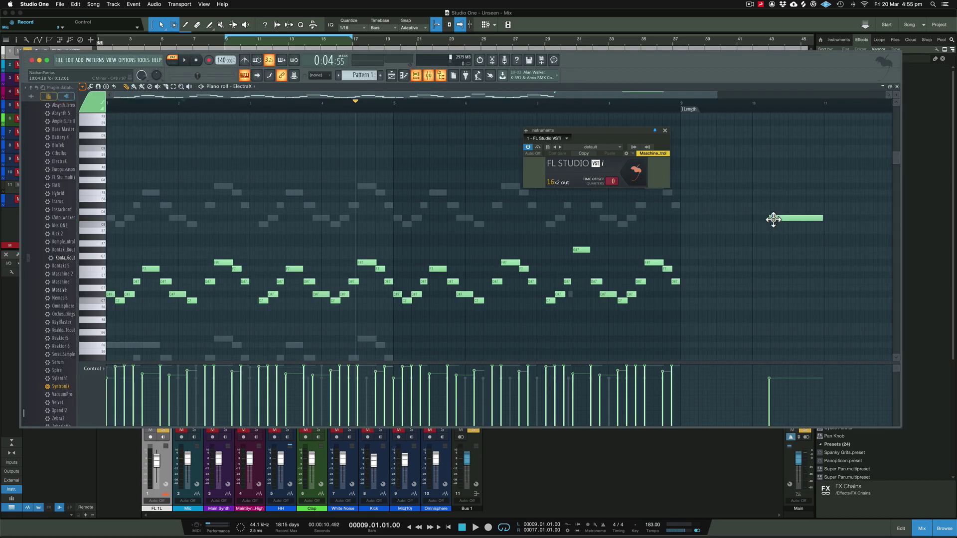
Step: Delete the stray bar-10 note and a test note, then select all the ElectraX melody notes
{"action": "right_click", "coordinate": [782, 219]}
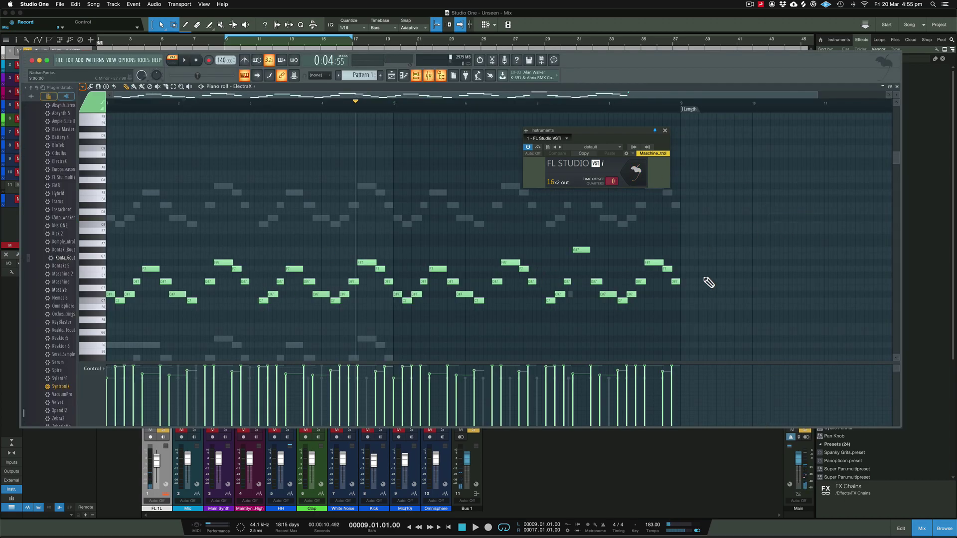
{"action": "scroll", "coordinate": [703, 294], "scroll_direction": "down", "scroll_amount": 2}
{"action": "left_click_drag", "start_coordinate": [717, 324], "coordinate": [116, 243]}
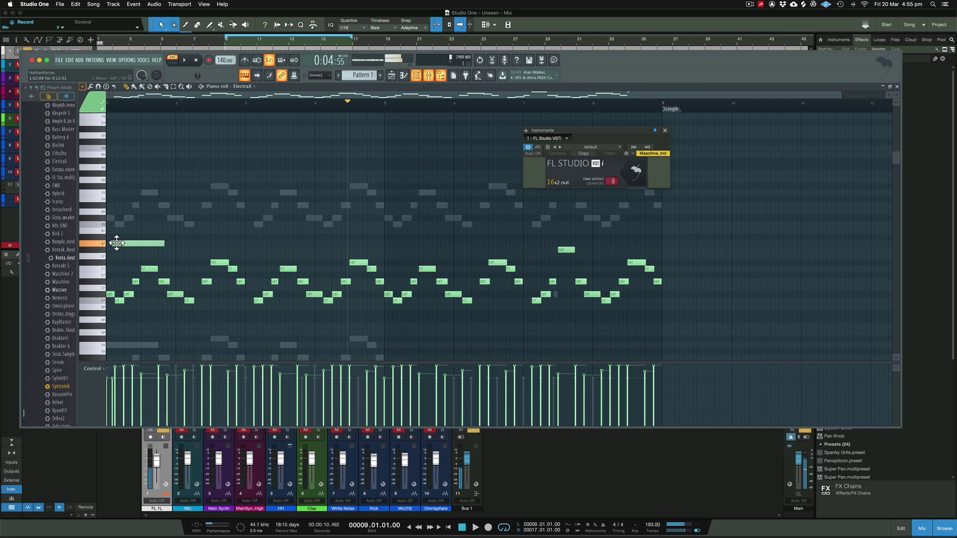
{"action": "right_click", "coordinate": [155, 244]}
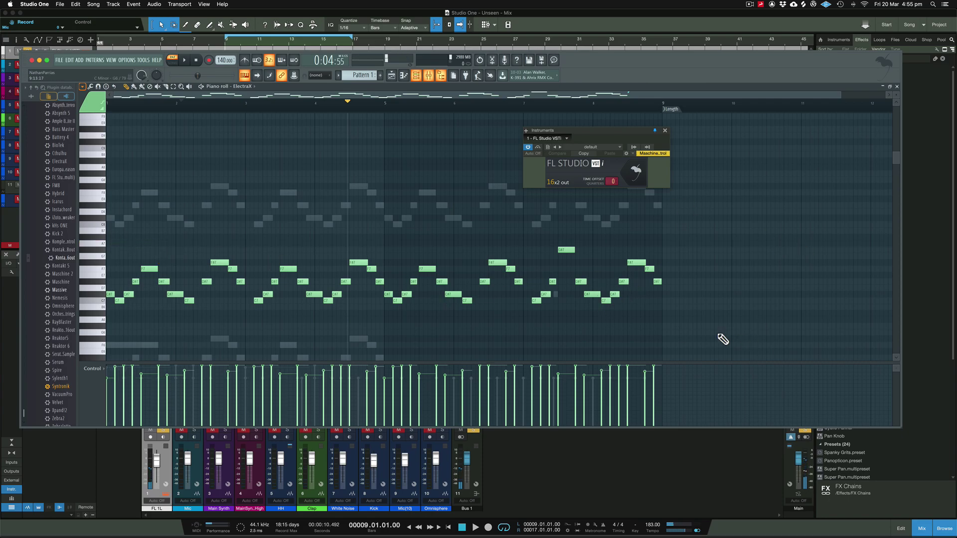
{"action": "left_click_drag", "start_coordinate": [722, 339], "coordinate": [107, 240]}
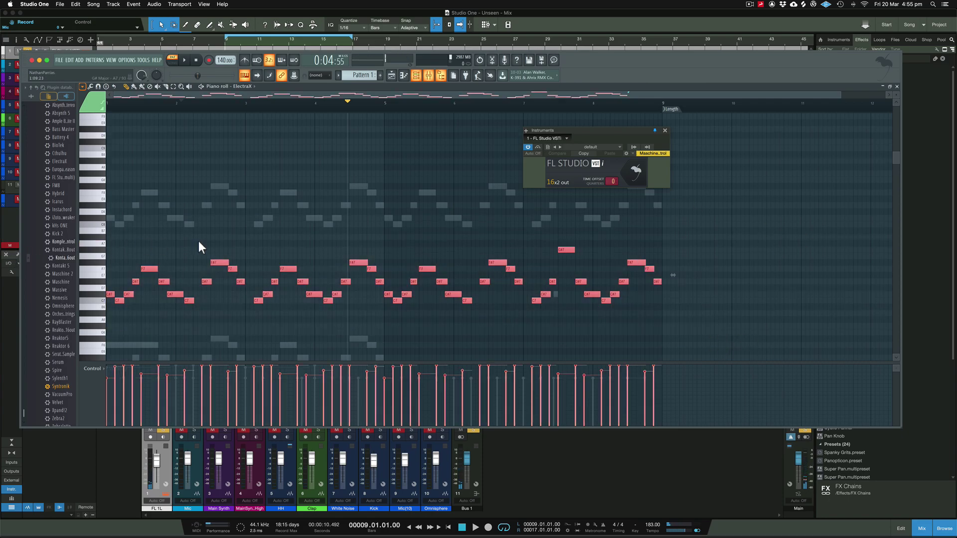
{"action": "left_click", "coordinate": [82, 85]}
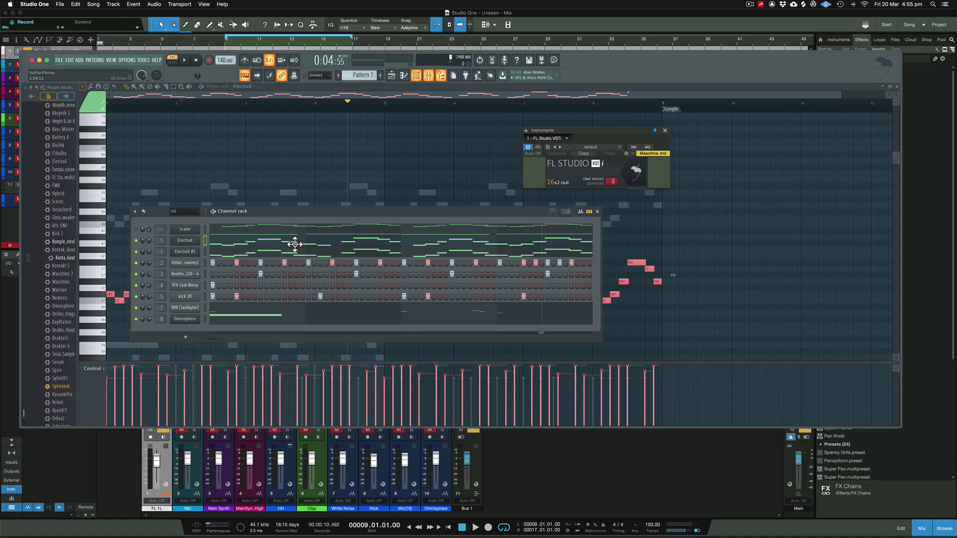
{"action": "left_click", "coordinate": [297, 244]}
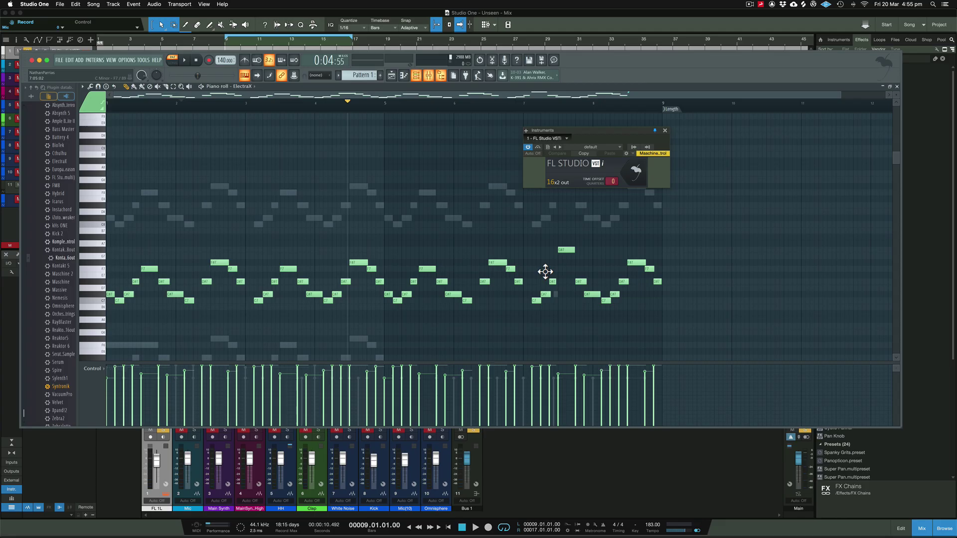
{"action": "left_click", "coordinate": [82, 86]}
Step: Export the ElectraX melody as the MIDI file 'Unseen Midi' onto the Desktop
{"action": "mouse_move", "coordinate": [87, 95]}
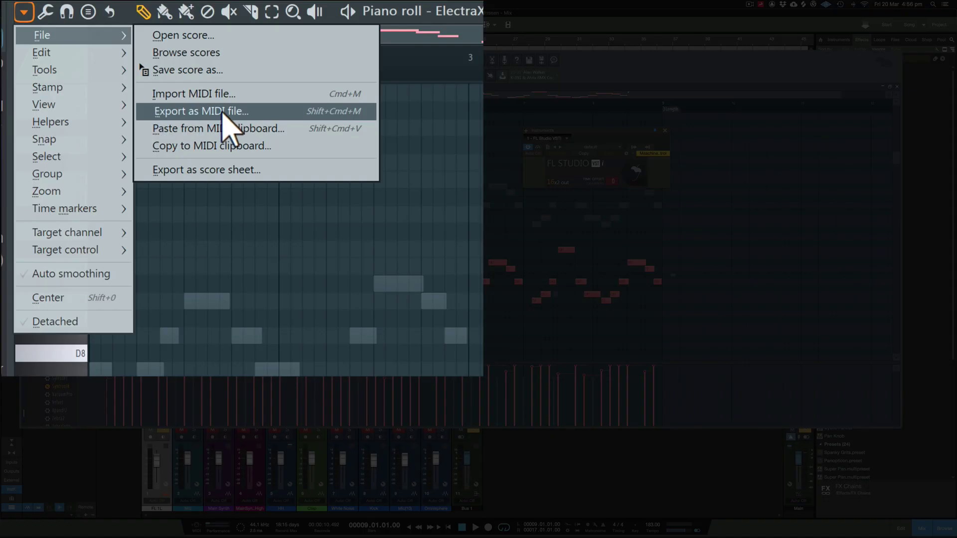
{"action": "left_click", "coordinate": [222, 113]}
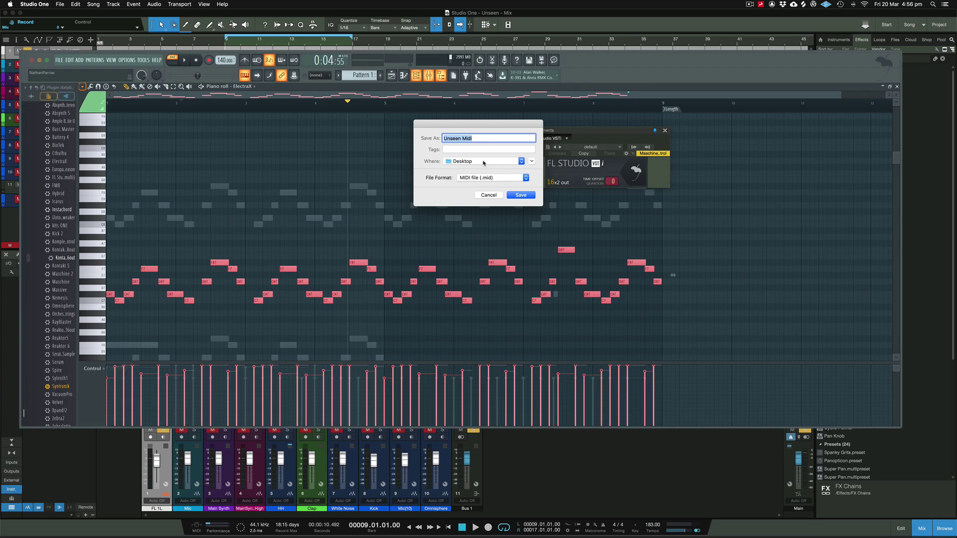
{"action": "left_click", "coordinate": [480, 135]}
{"action": "left_click", "coordinate": [520, 195]}
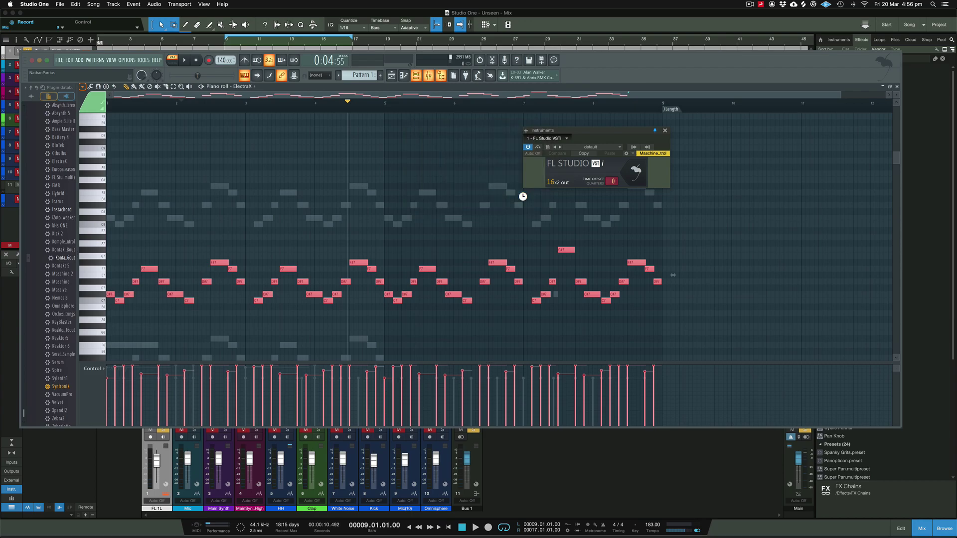
Step: Shift the Studio One window left and Quick Look the exported Unseen.mid on the desktop
{"action": "left_click", "coordinate": [949, 12]}
{"action": "left_click_drag", "start_coordinate": [953, 12], "coordinate": [908, 12]}
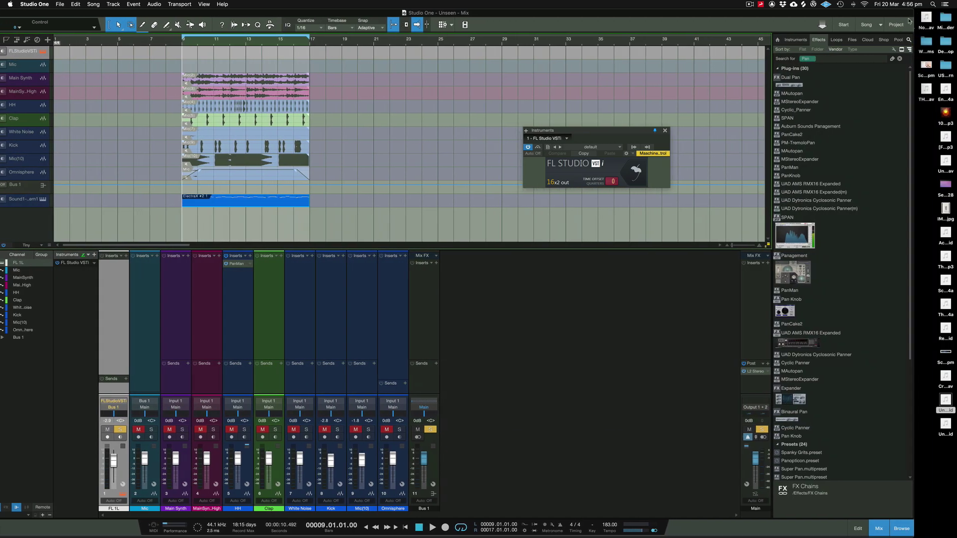
{"action": "left_click", "coordinate": [946, 425]}
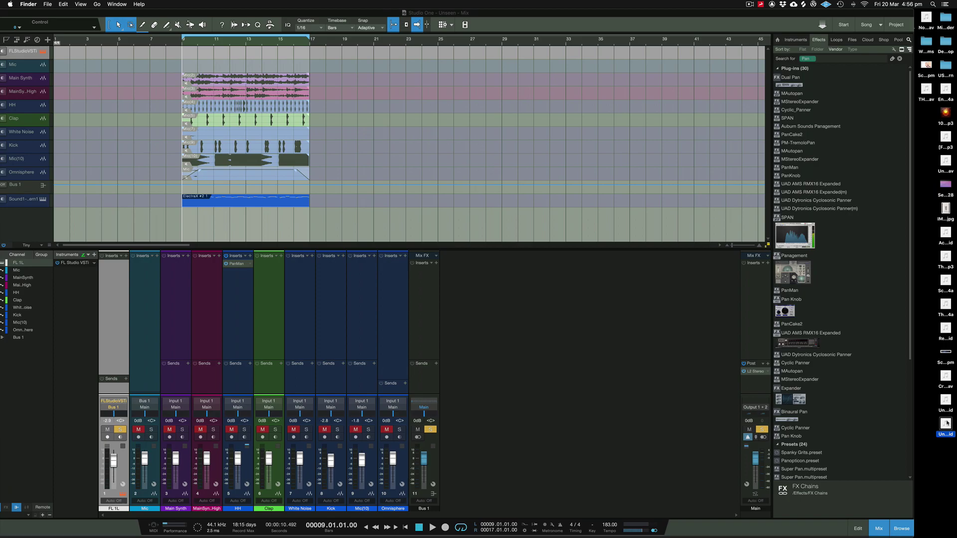
{"action": "key", "text": "space"}
{"action": "key", "text": "space"}
{"action": "left_click", "coordinate": [22, 202]}
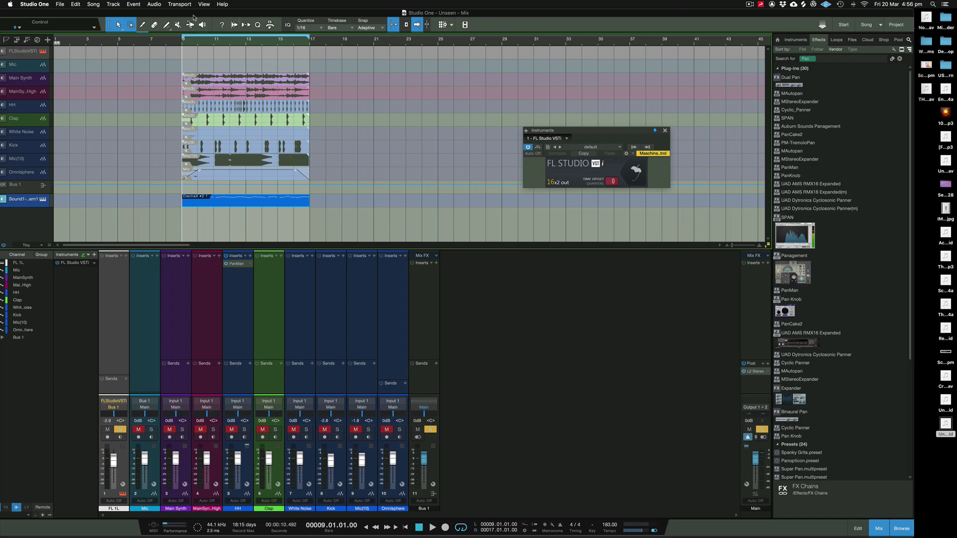
Step: Maximize Studio One and add an ElectraX instrument track with the Keys patch Jazzy EP BN
{"action": "double_click", "coordinate": [193, 14]}
{"action": "left_click", "coordinate": [829, 39]}
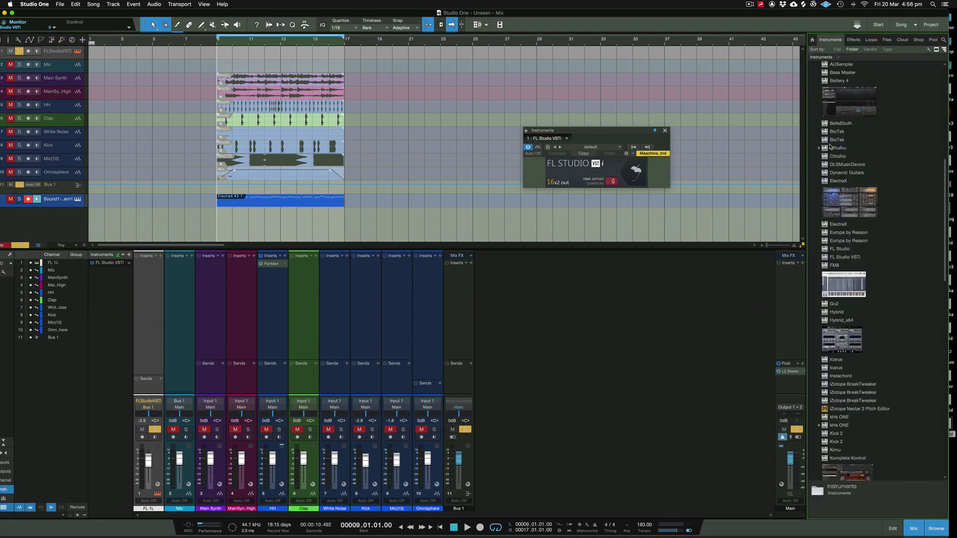
{"action": "left_click_drag", "start_coordinate": [866, 209], "coordinate": [114, 242]}
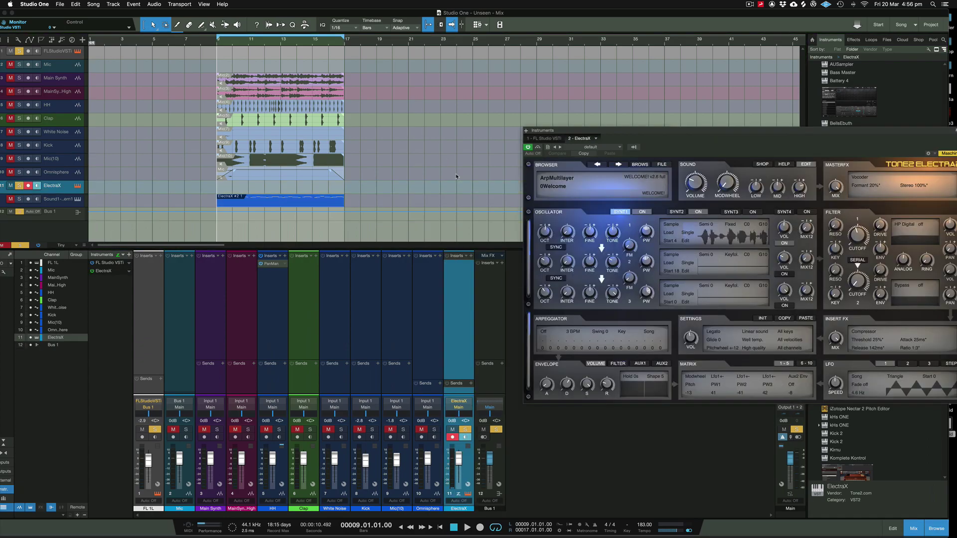
{"action": "left_click", "coordinate": [640, 164]}
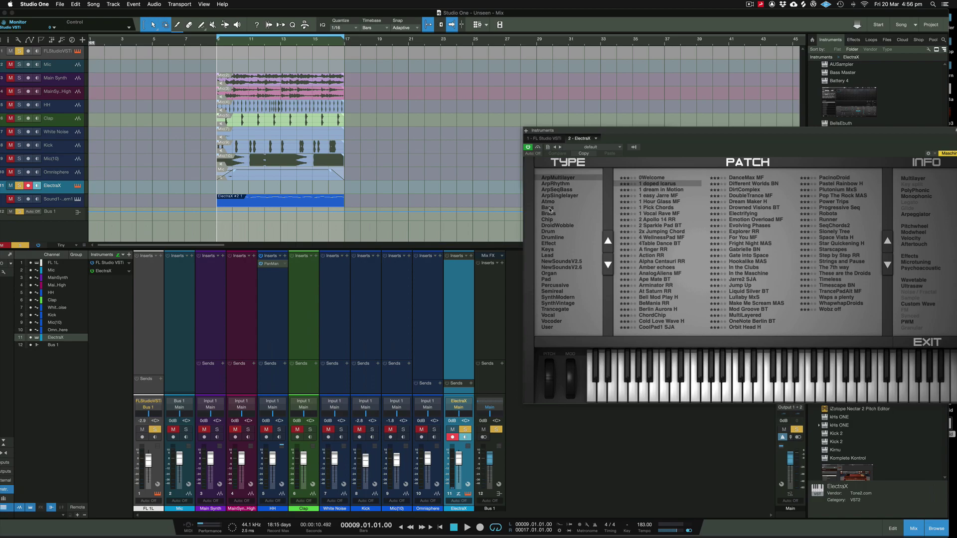
{"action": "left_click", "coordinate": [547, 249]}
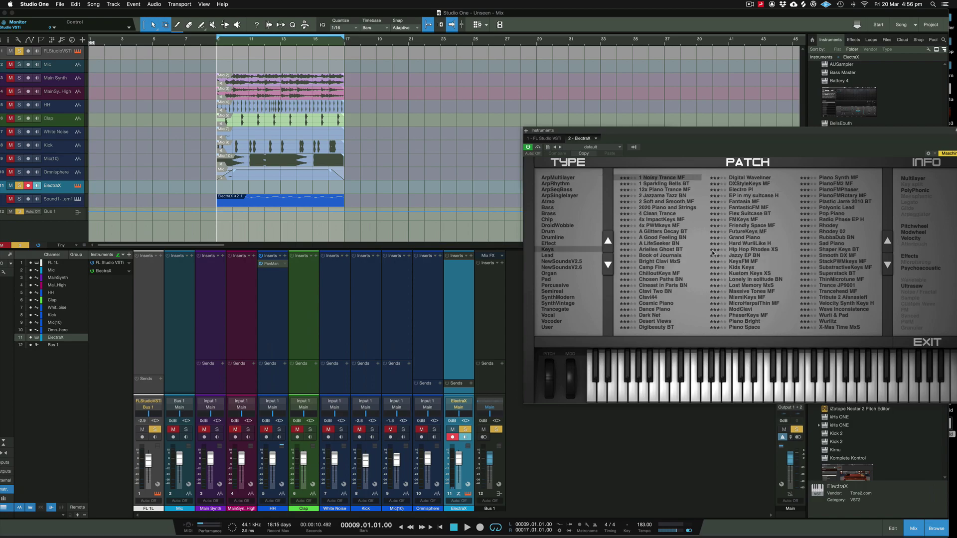
{"action": "left_click", "coordinate": [746, 256]}
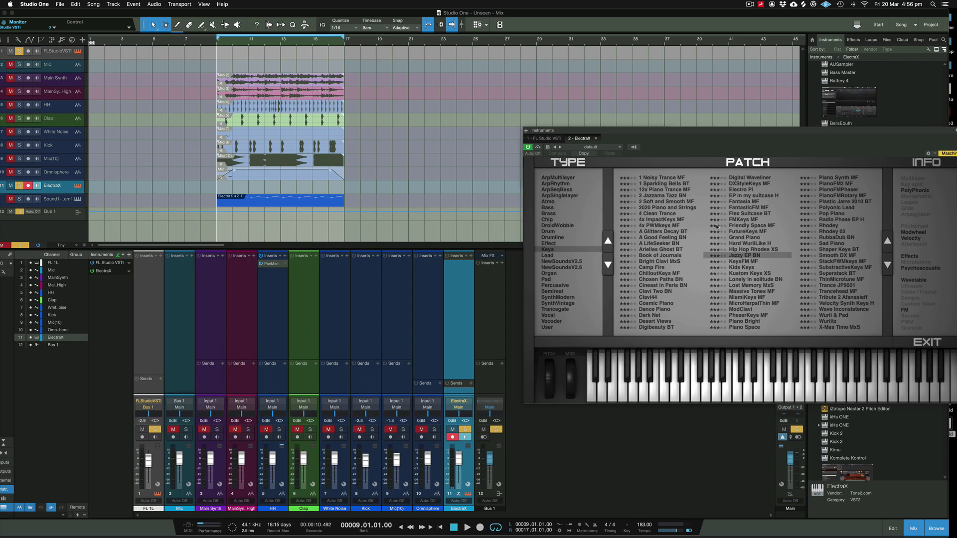
Step: Close the ElectraX window and drop Unseen.mid onto the new ElectraX track
{"action": "left_click_drag", "start_coordinate": [935, 130], "coordinate": [675, 133]}
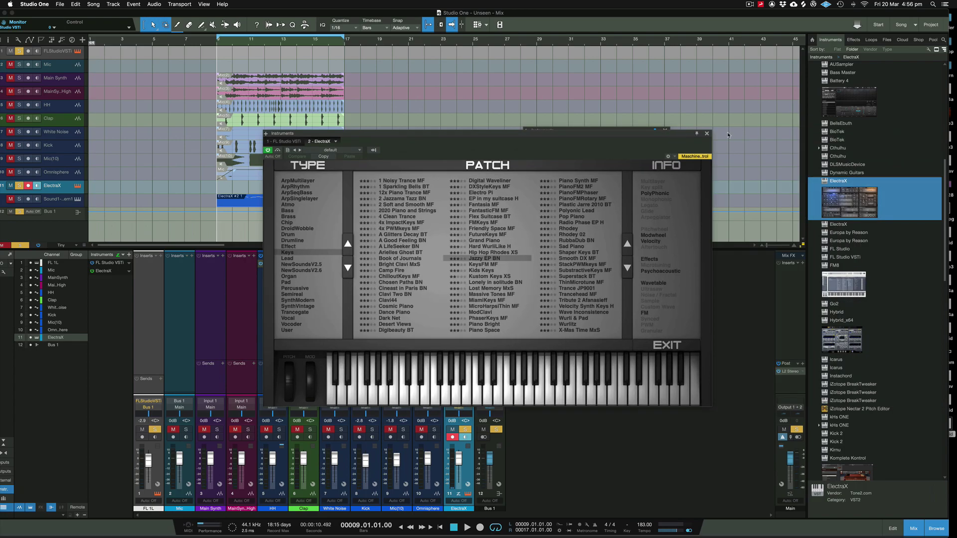
{"action": "left_click", "coordinate": [706, 133]}
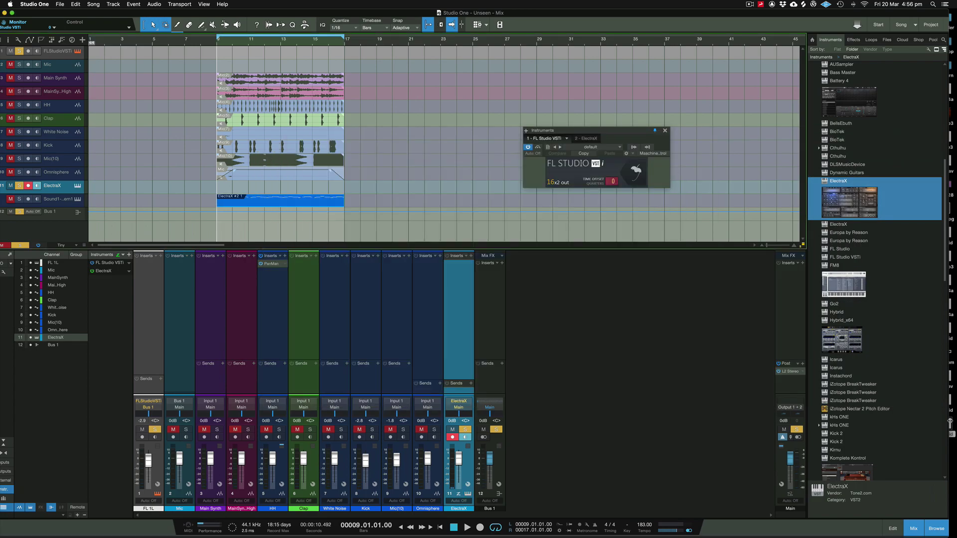
{"action": "left_click_drag", "start_coordinate": [949, 421], "coordinate": [225, 187]}
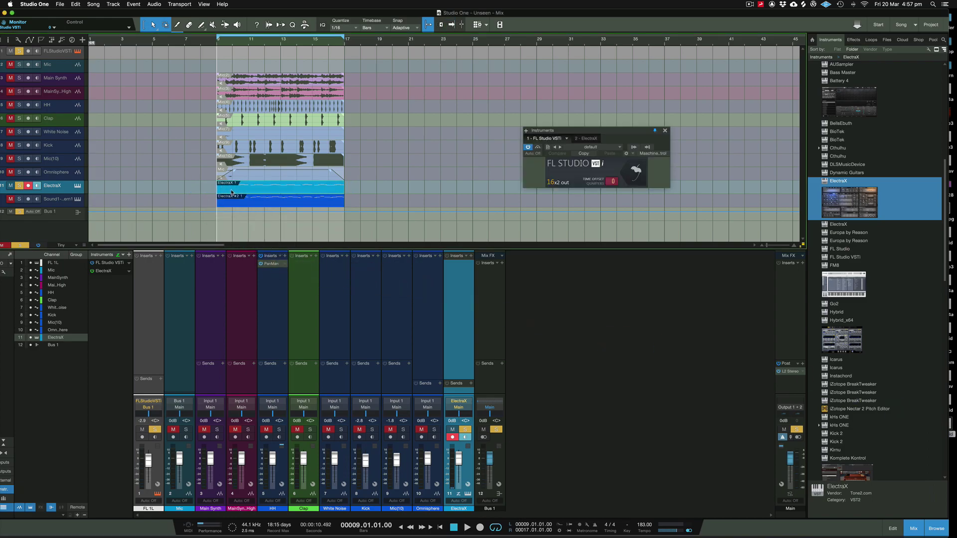
Step: Close the FL Studio instrument window, solo the ElectraX track and start playback of the imported MIDI
{"action": "left_click", "coordinate": [665, 131]}
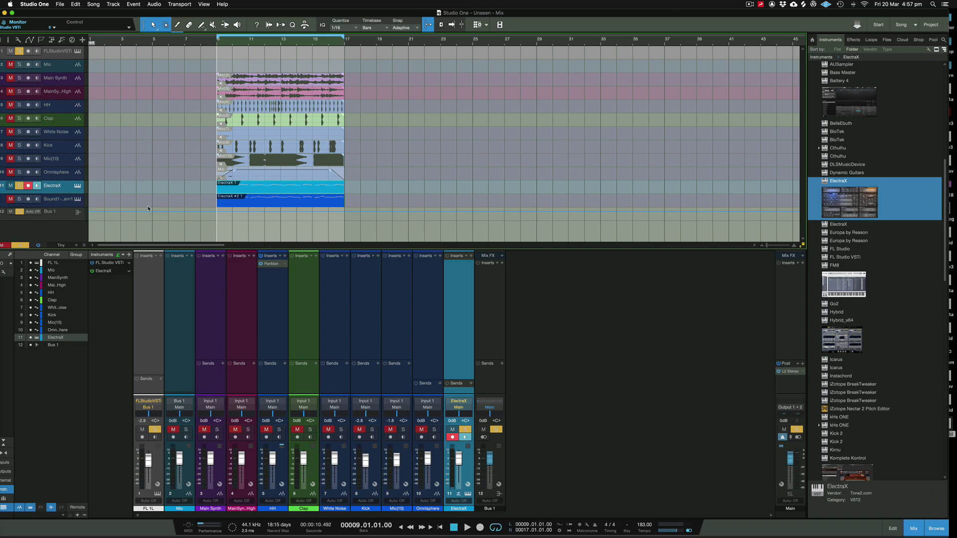
{"action": "left_click", "coordinate": [19, 51]}
{"action": "key", "text": "space"}
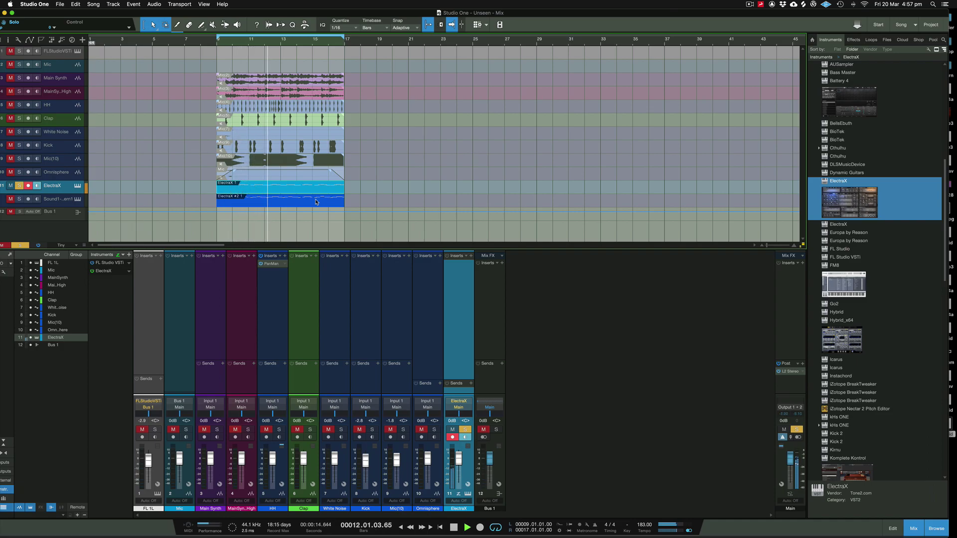
Step: Stop playback, then switch off ElectraX's input monitoring and record arm
{"action": "key", "text": "space"}
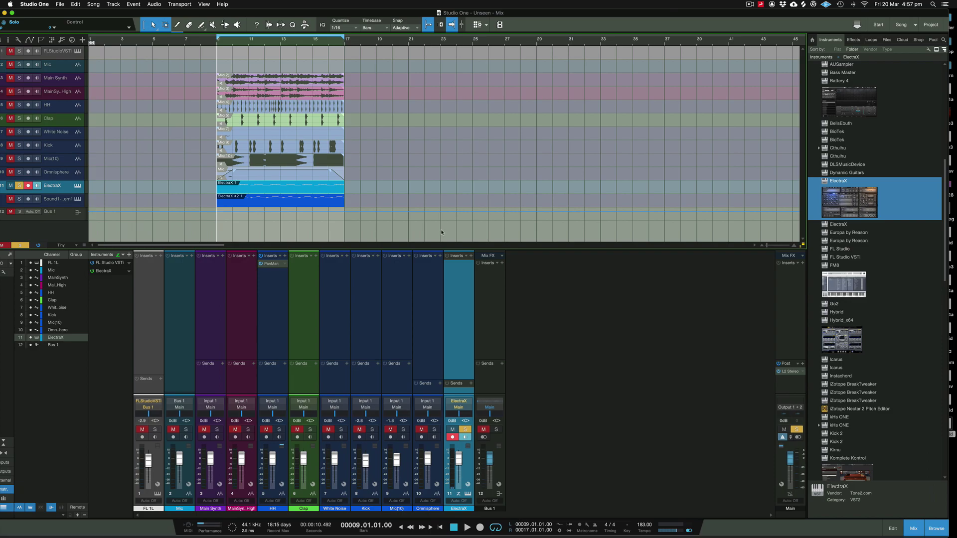
{"action": "left_click", "coordinate": [463, 437]}
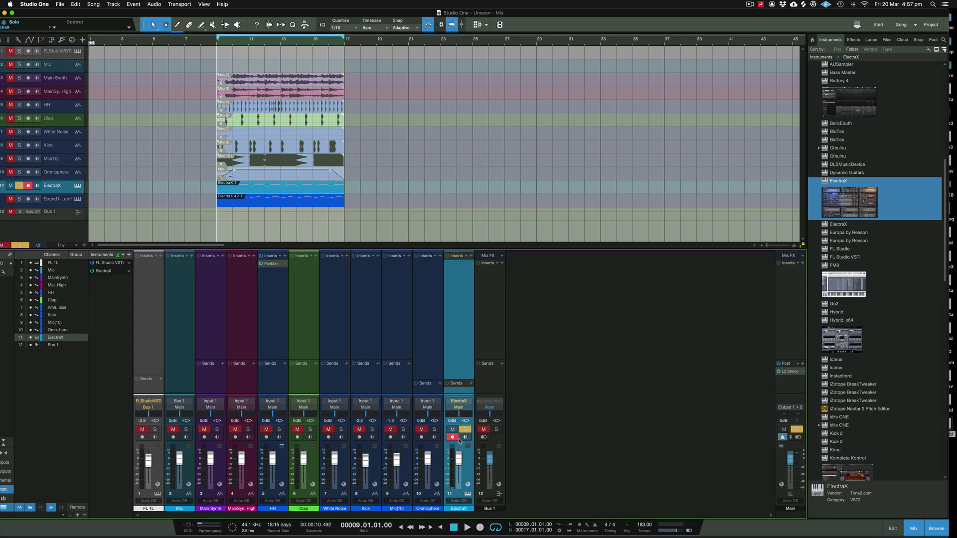
{"action": "left_click", "coordinate": [453, 438]}
{"action": "left_click_drag", "start_coordinate": [307, 15], "coordinate": [314, 11]}
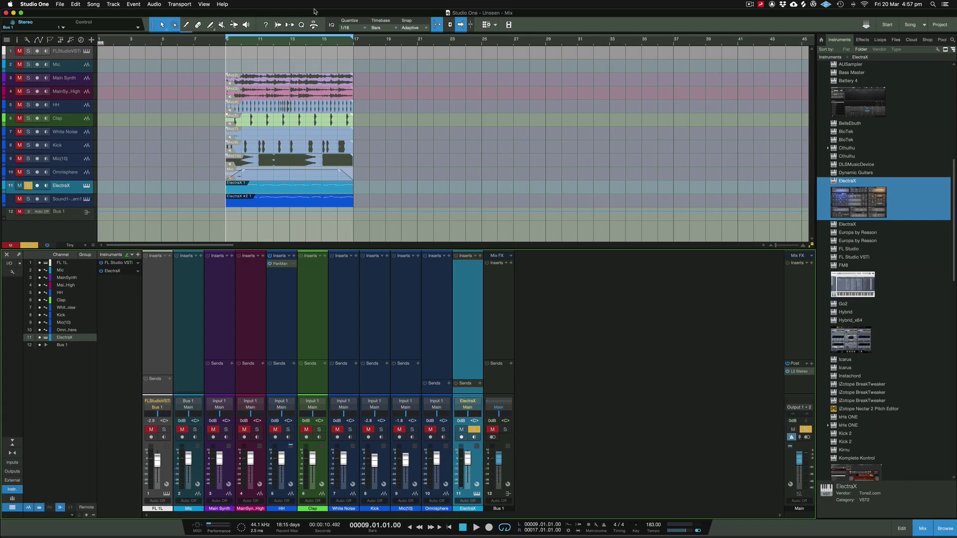